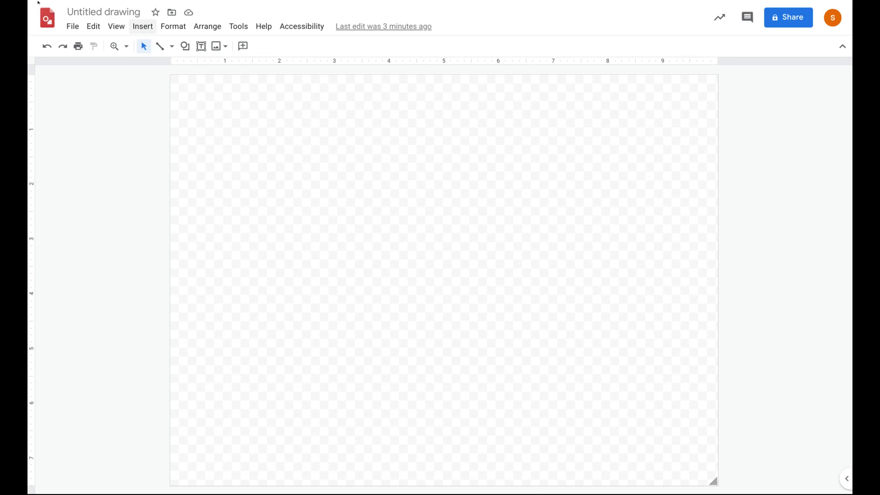
# Change the page setup to a Custom size of 8.5 × 11 inches and apply it
pyautogui.click(72, 28)
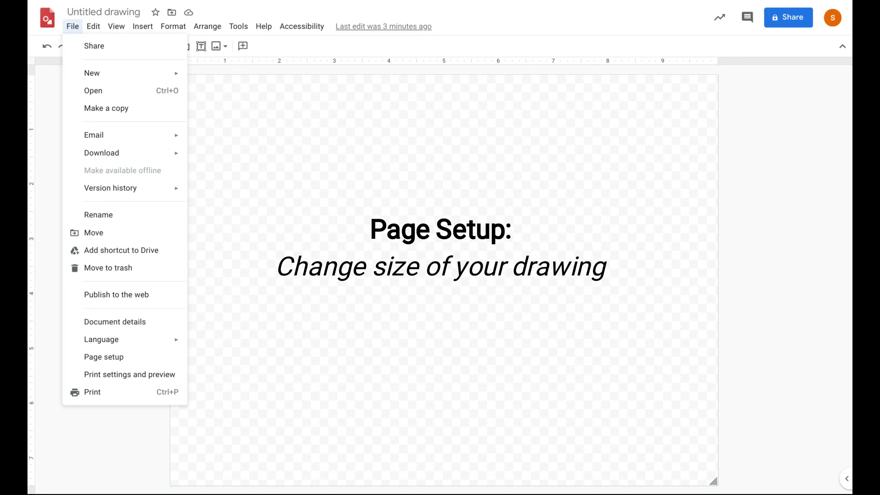
pyautogui.click(114, 358)
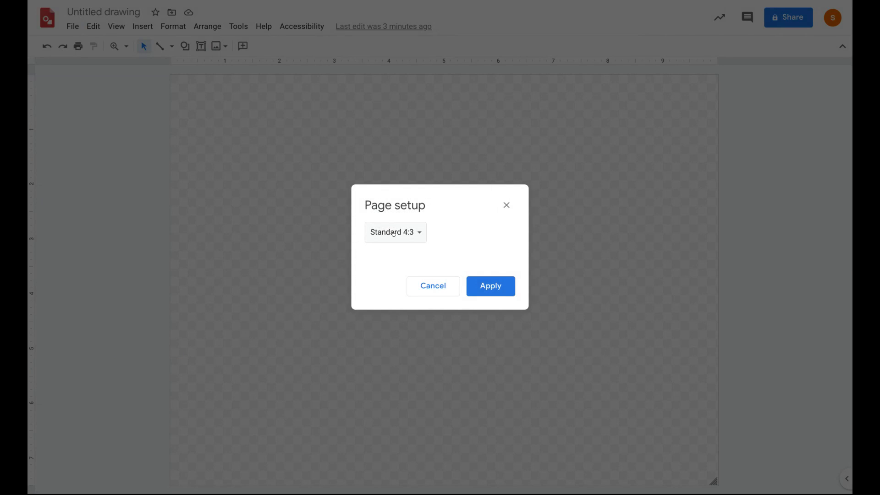
pyautogui.click(394, 233)
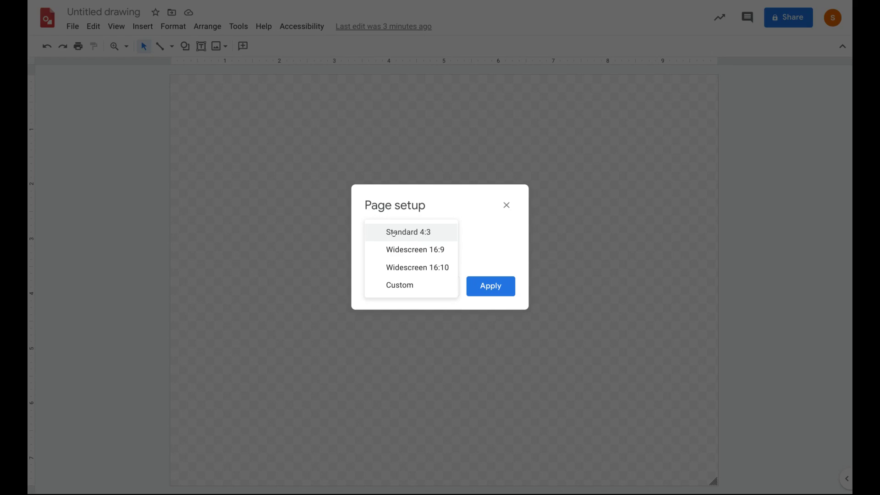
pyautogui.click(400, 286)
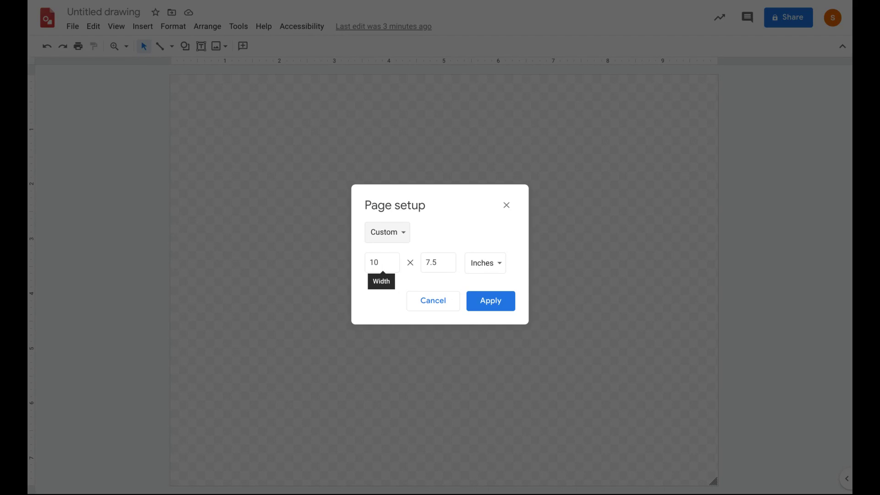
pyautogui.click(383, 261)
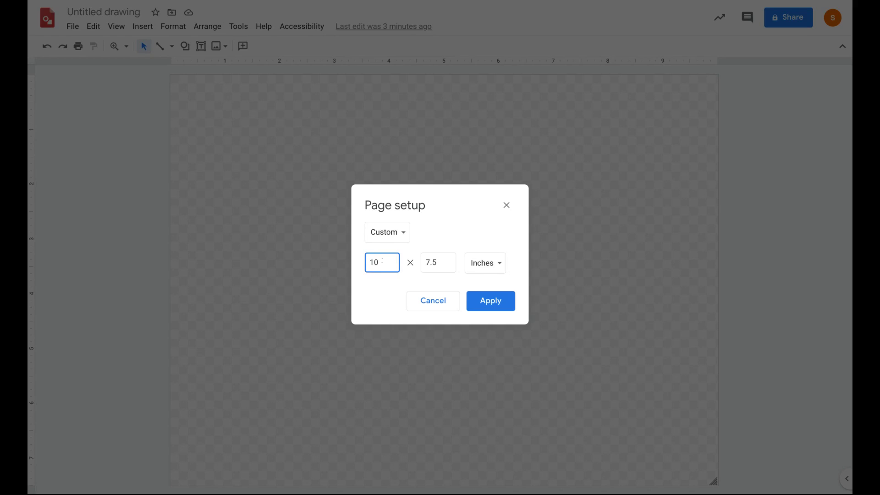
pyautogui.press('BackSpace')
pyautogui.press('BackSpace')
pyautogui.write('8.5')
pyautogui.press('Tab')
pyautogui.write('11')
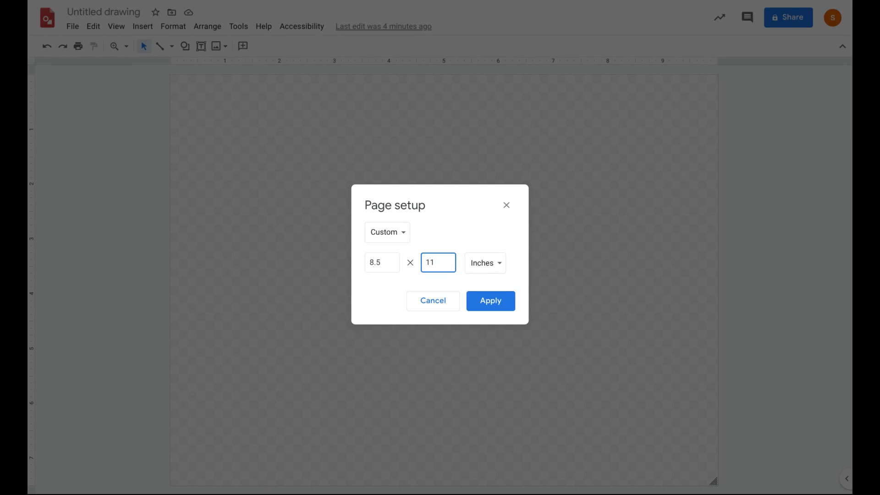
pyautogui.click(496, 300)
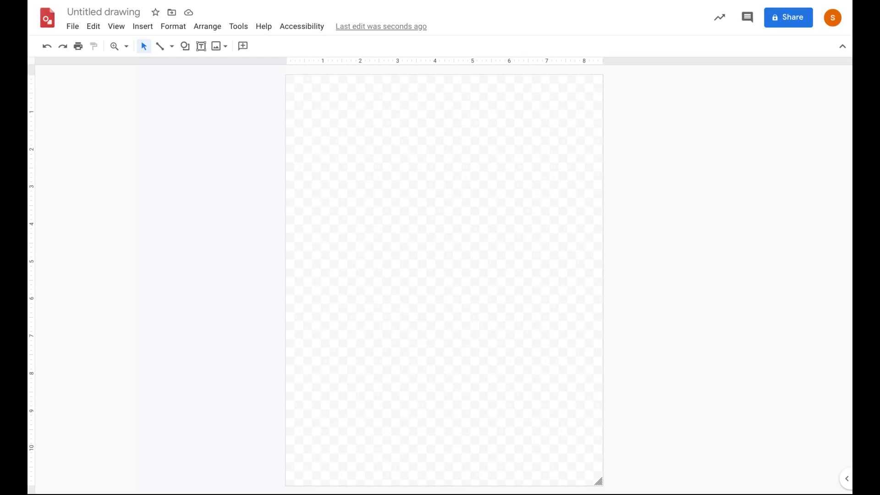
# Set the page background to the light green swatch
pyautogui.rightClick(362, 257)
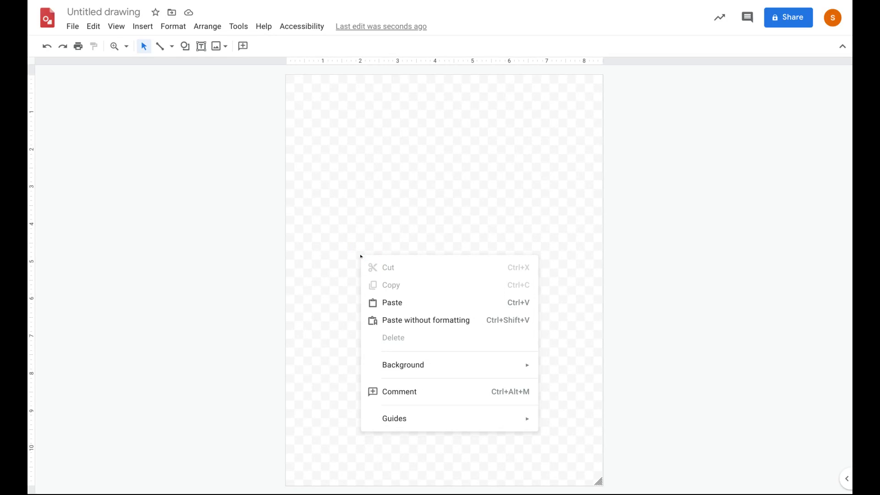
pyautogui.moveTo(418, 365)
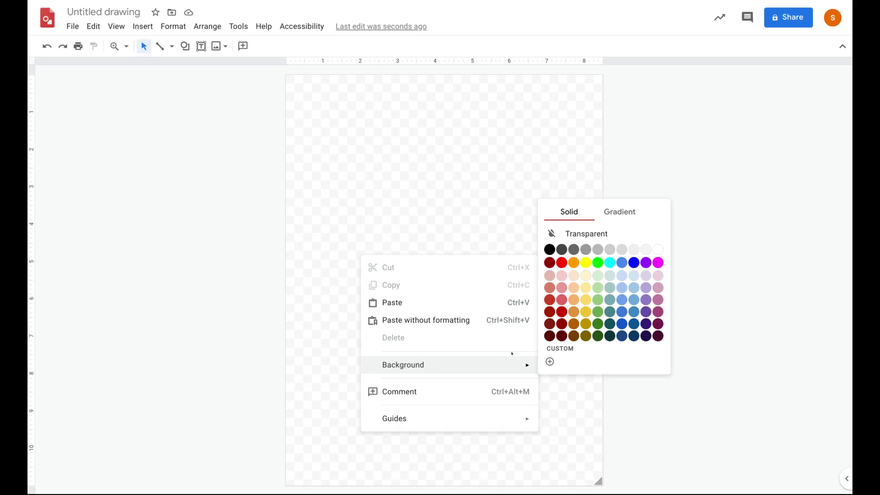
pyautogui.click(598, 277)
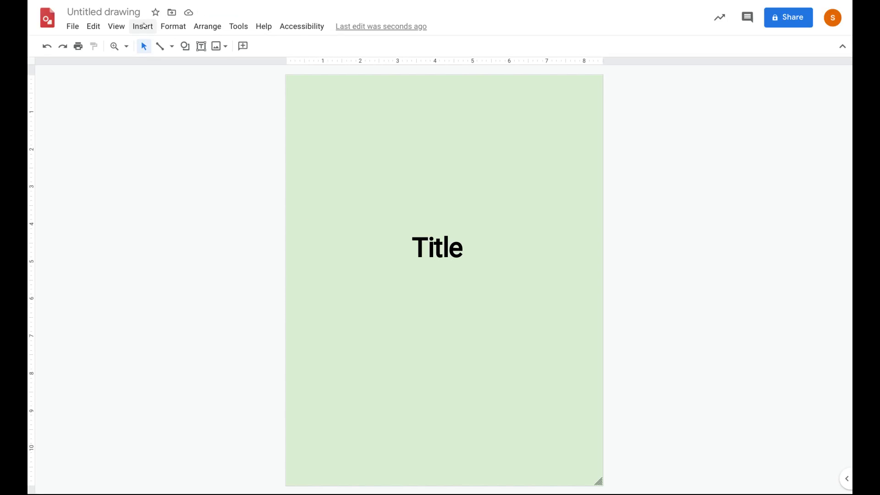
# Insert a word art reading 'Title' onto the page
pyautogui.click(143, 27)
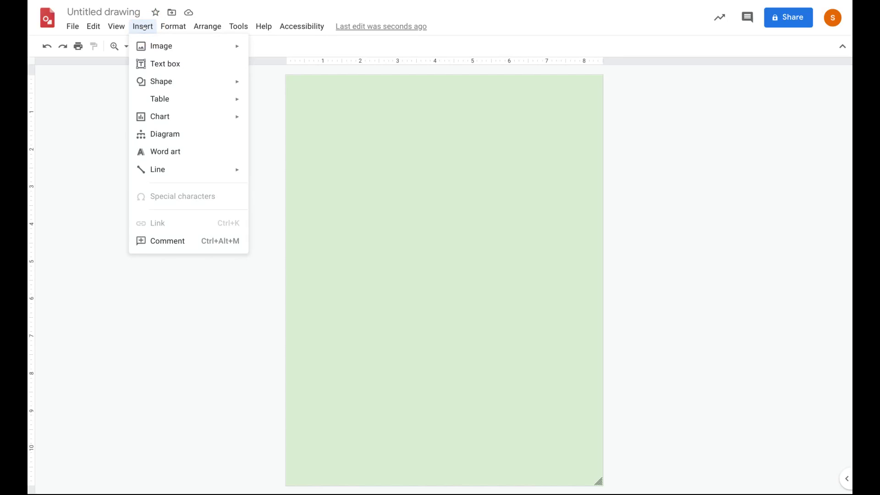
pyautogui.click(166, 148)
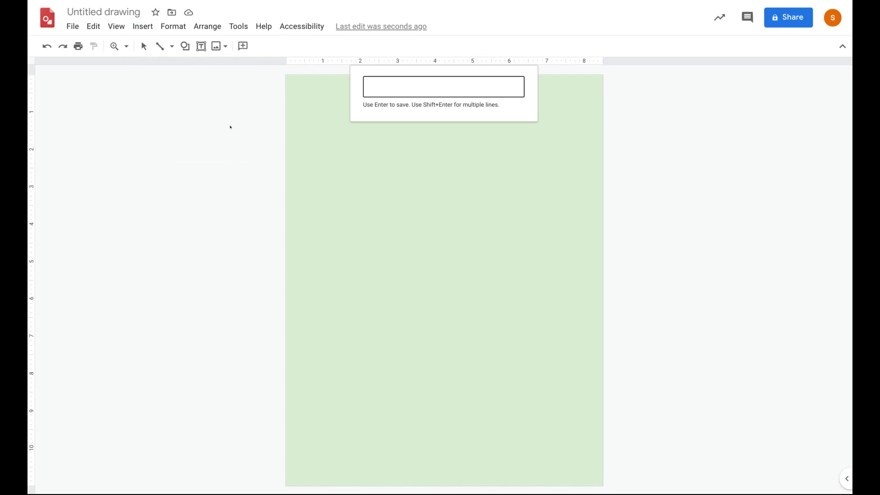
pyautogui.write('Title')
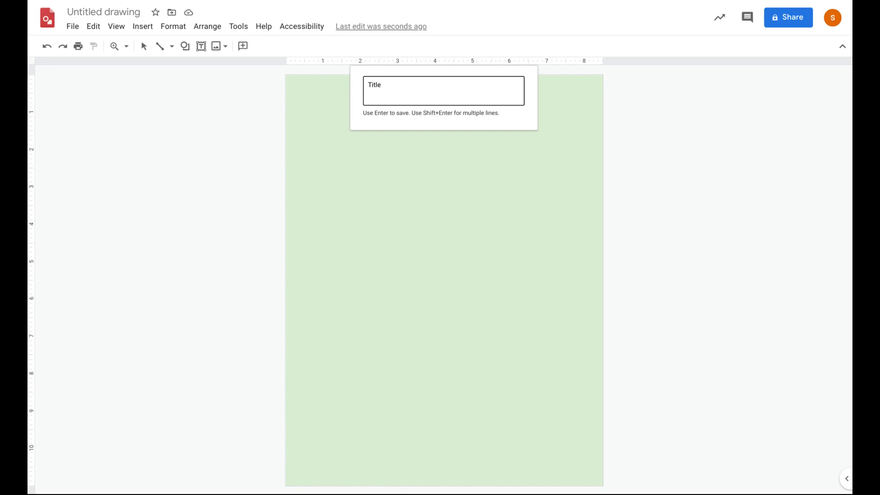
pyautogui.press('Return')
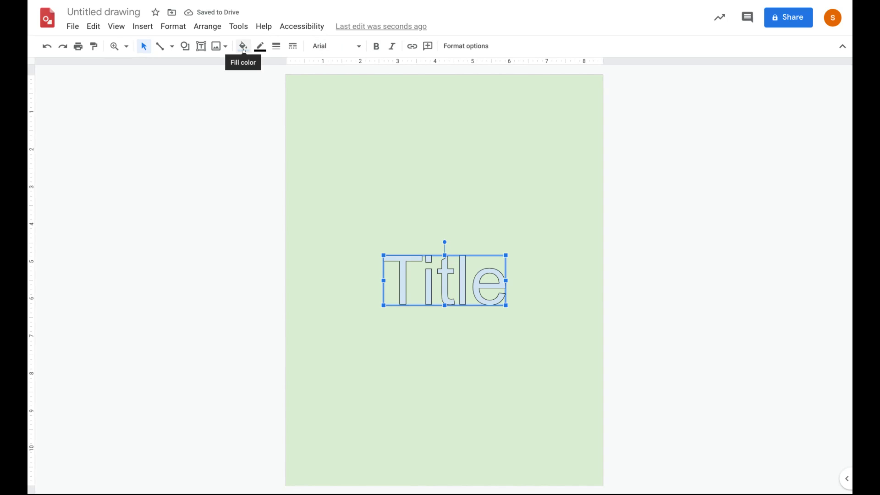
# Style the Title word art in Lobster font with dark green fill and 3px blue outline
pyautogui.click(358, 47)
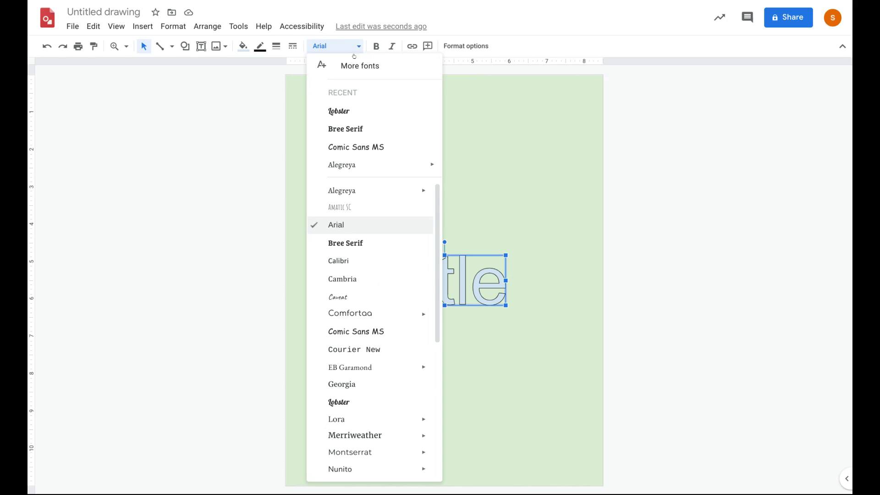
pyautogui.click(342, 112)
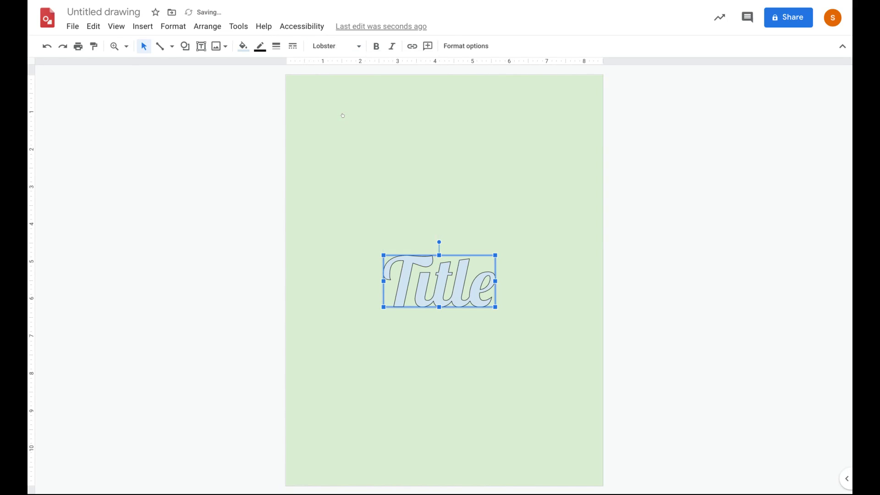
pyautogui.click(243, 45)
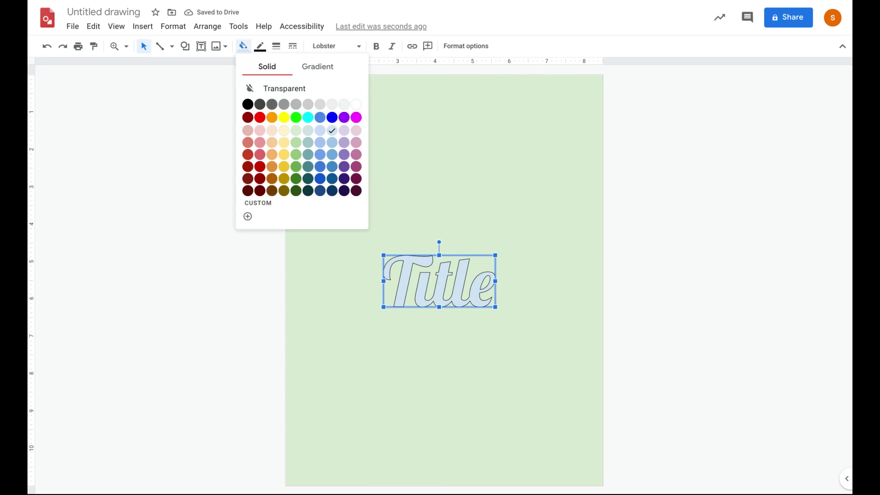
pyautogui.click(296, 178)
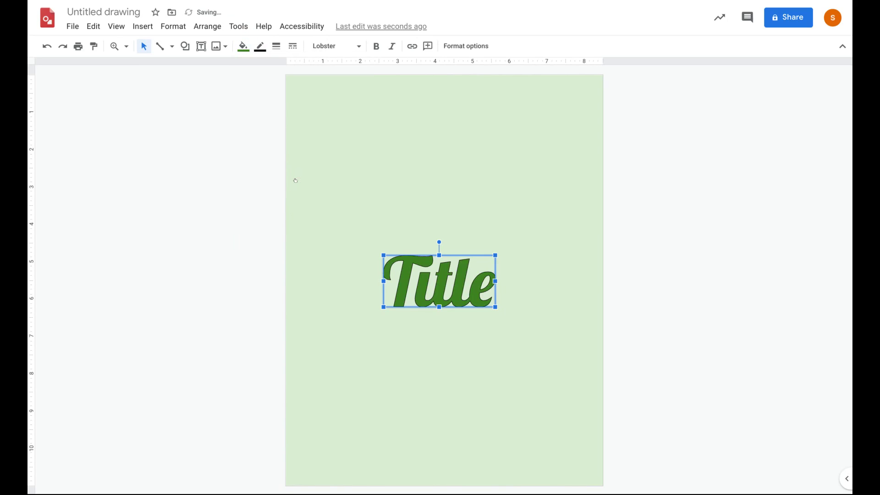
pyautogui.click(261, 46)
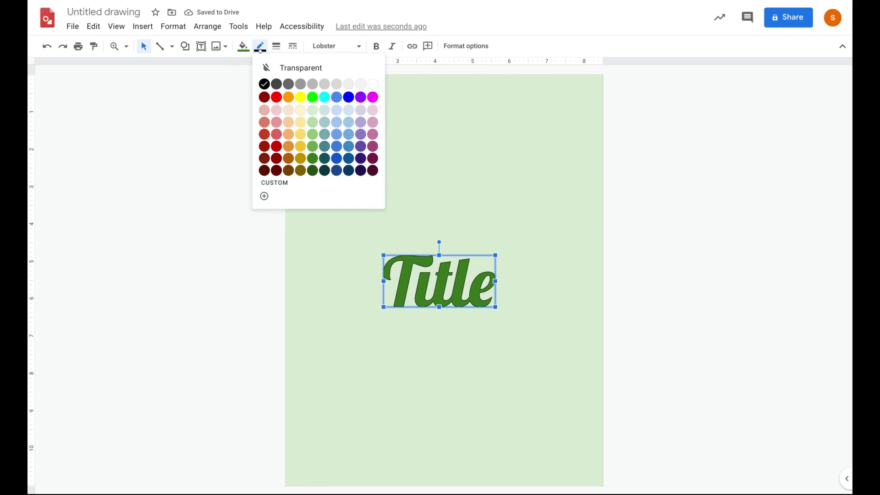
pyautogui.click(347, 97)
pyautogui.click(275, 46)
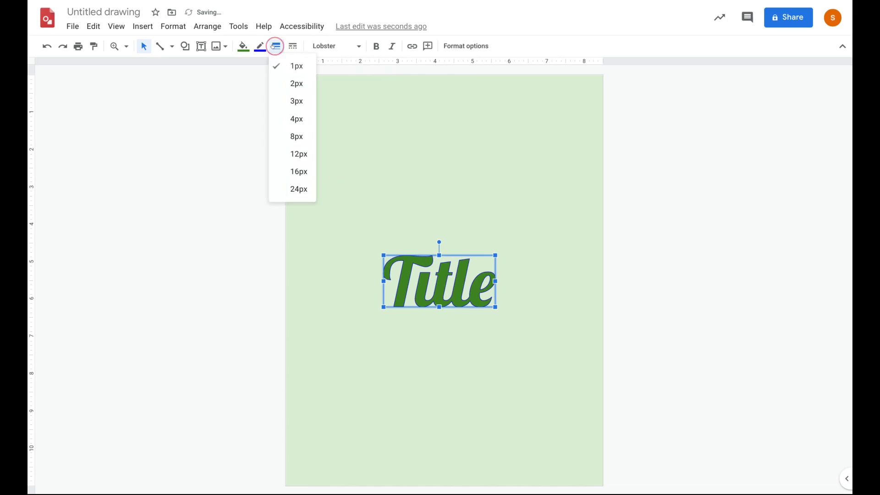
pyautogui.click(296, 101)
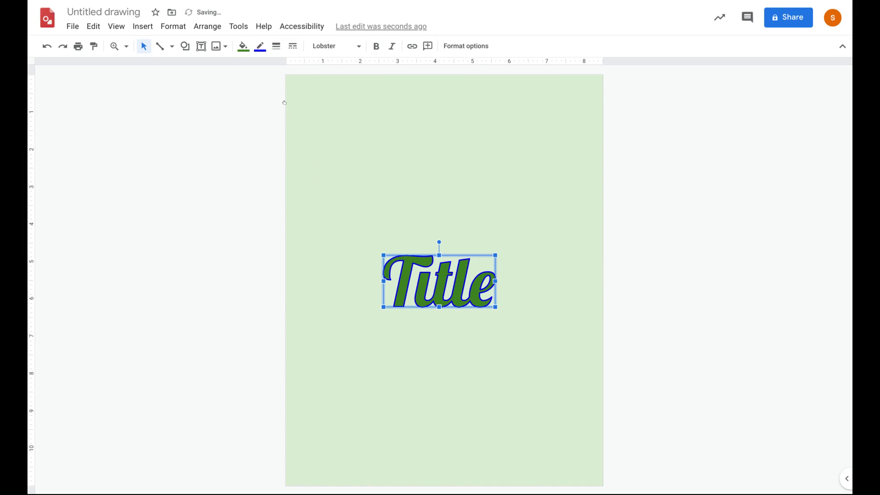
# Move the Title to the top and enlarge it, centred across the page width
pyautogui.moveTo(440, 263); pyautogui.dragTo(431, 99)
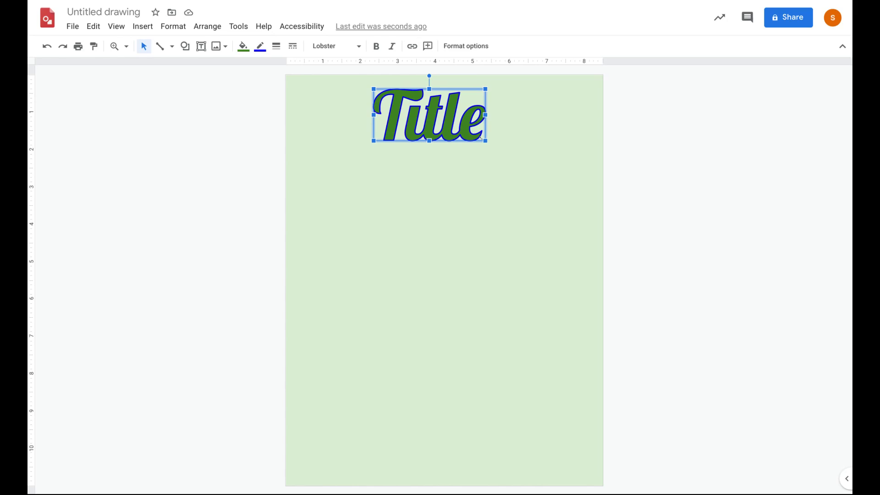
pyautogui.moveTo(485, 140); pyautogui.dragTo(577, 183)
pyautogui.moveTo(506, 161); pyautogui.dragTo(471, 157)
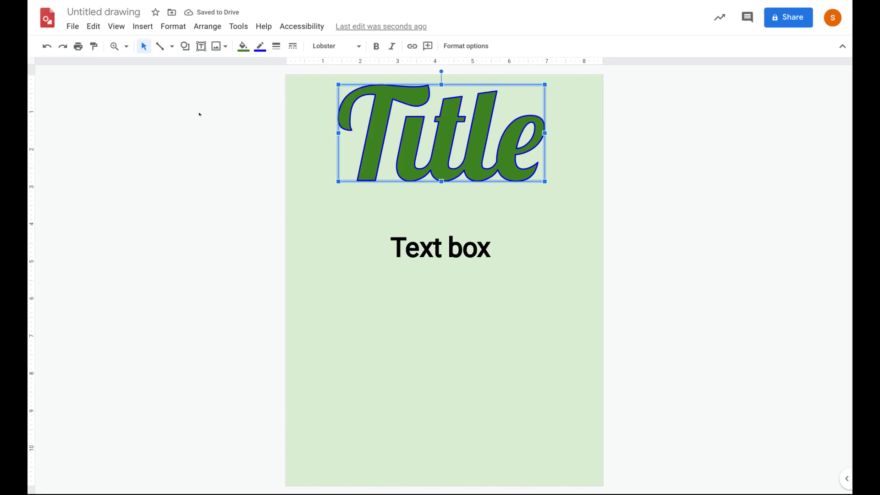
# Draw a text box on the left below the Title, make it a bulleted list, and select it
pyautogui.click(201, 48)
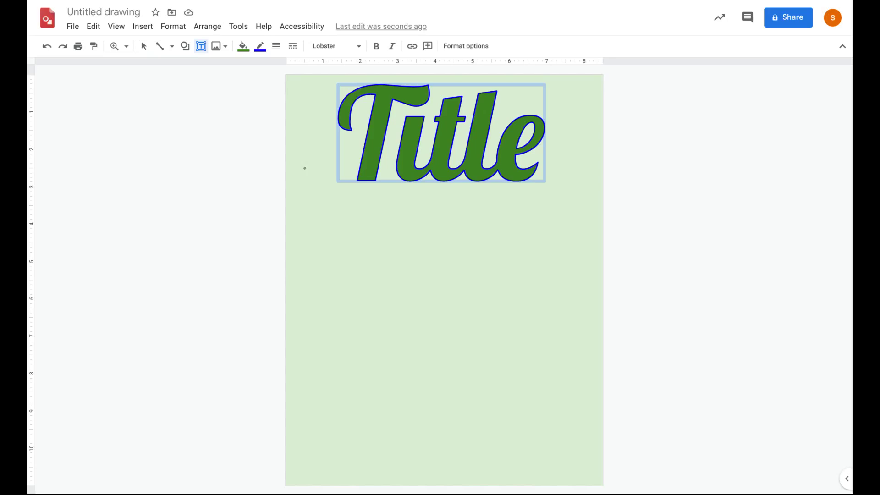
pyautogui.click(305, 206)
pyautogui.moveTo(305, 206); pyautogui.dragTo(398, 283)
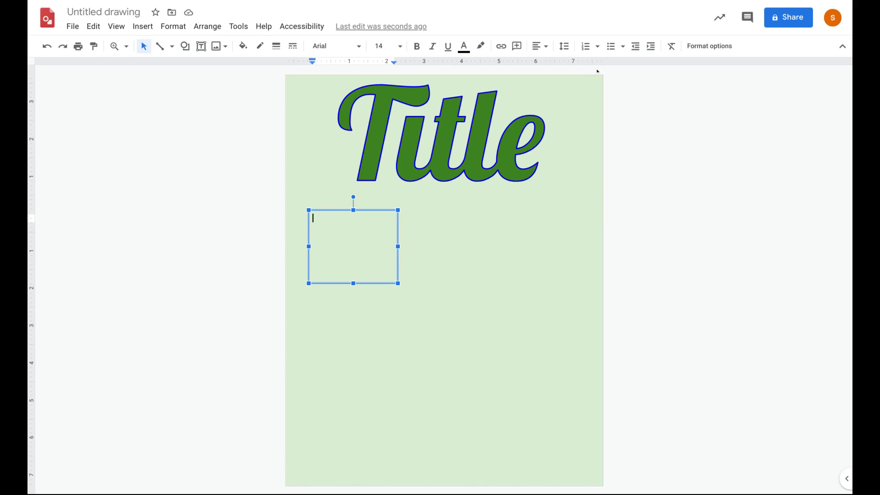
pyautogui.click(610, 46)
pyautogui.click(383, 209)
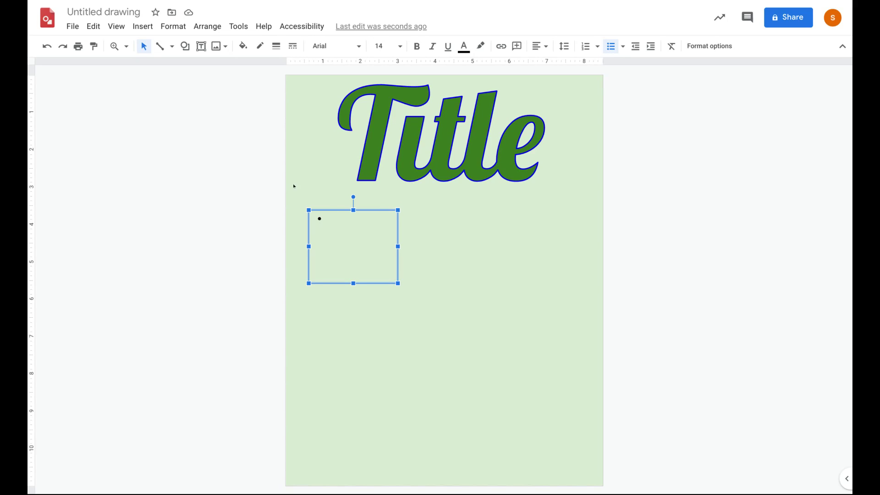
# Fill the text box yellow and give it a red 3px dashed border
pyautogui.click(243, 46)
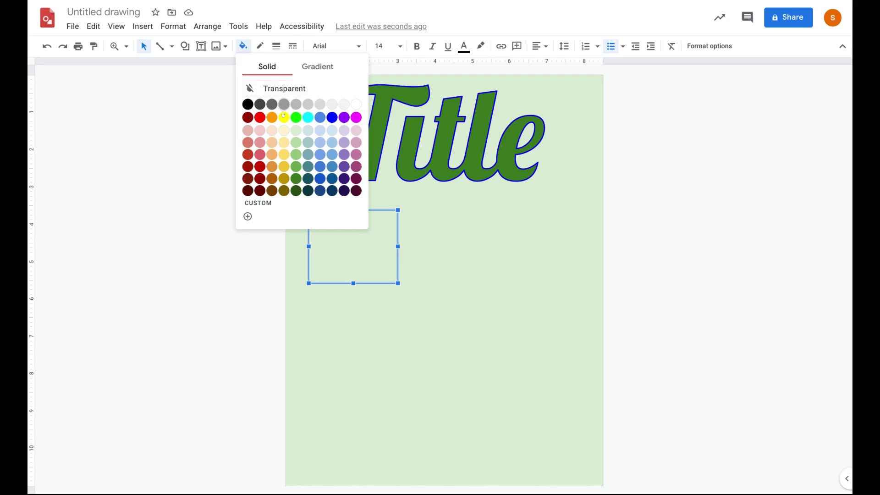
pyautogui.click(283, 119)
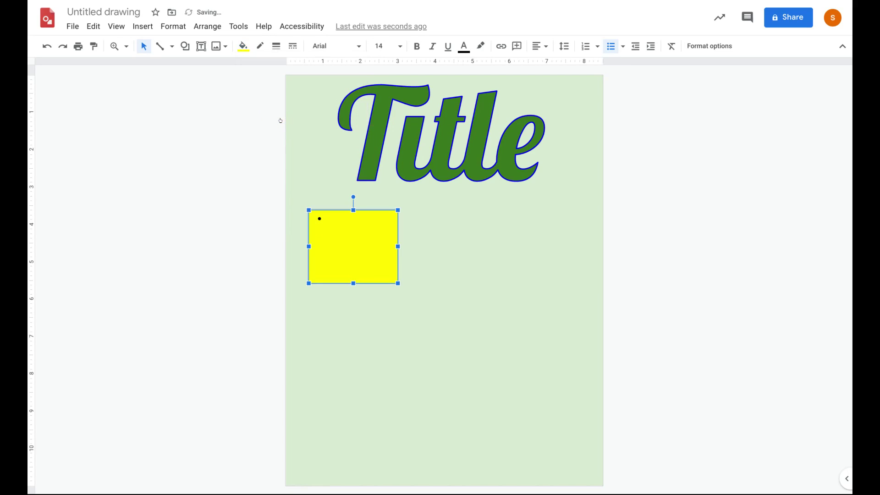
pyautogui.click(260, 46)
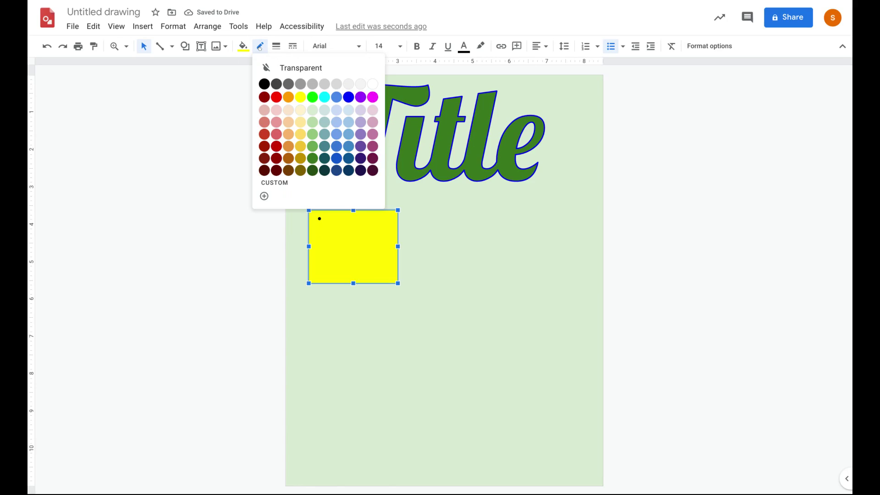
pyautogui.click(277, 97)
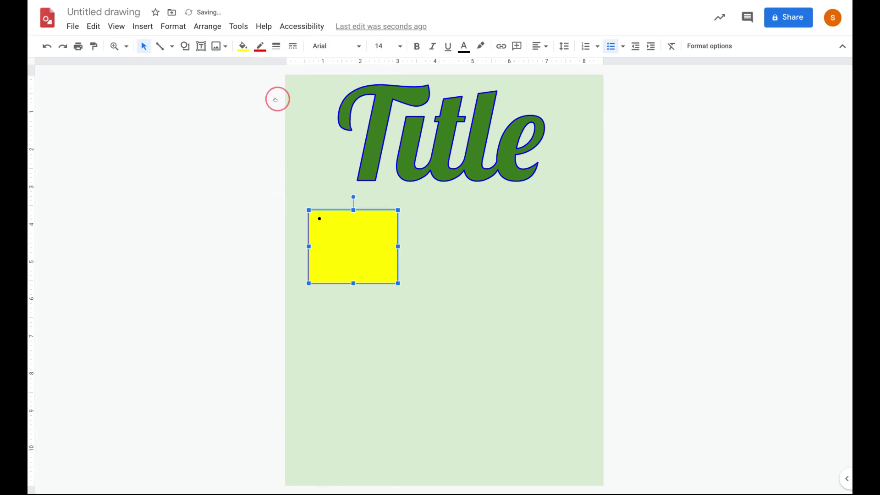
pyautogui.click(275, 46)
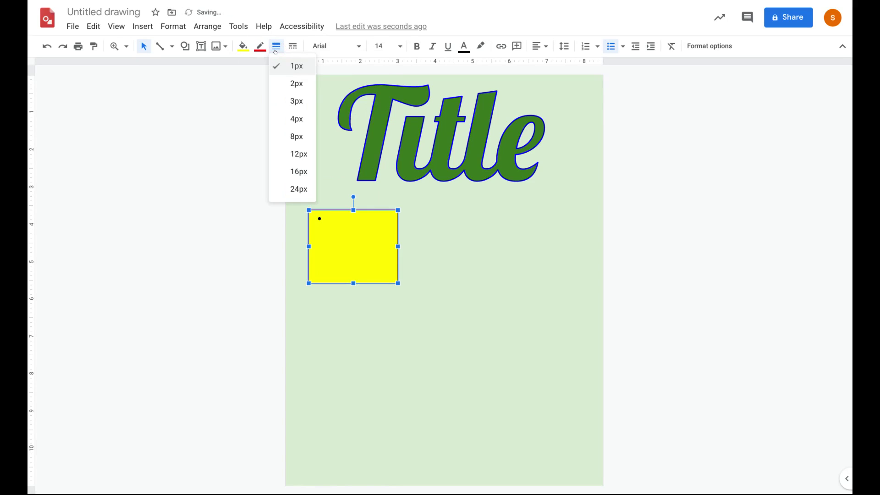
pyautogui.click(282, 102)
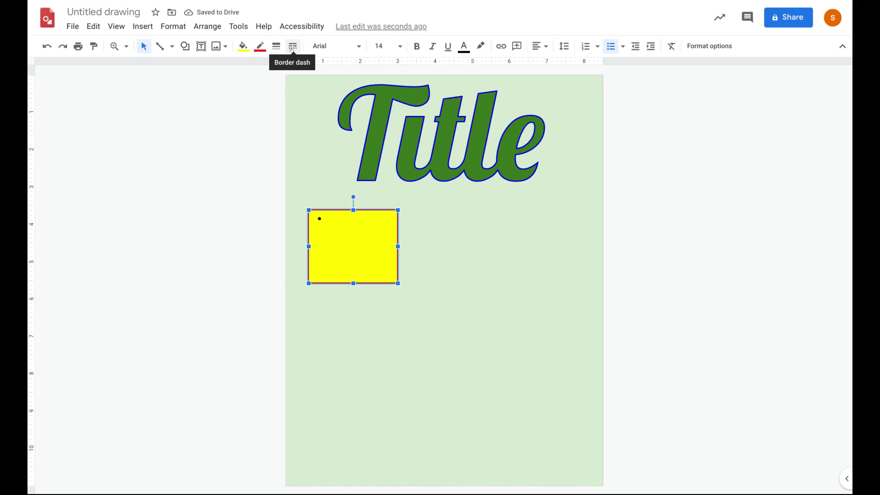
pyautogui.click(293, 46)
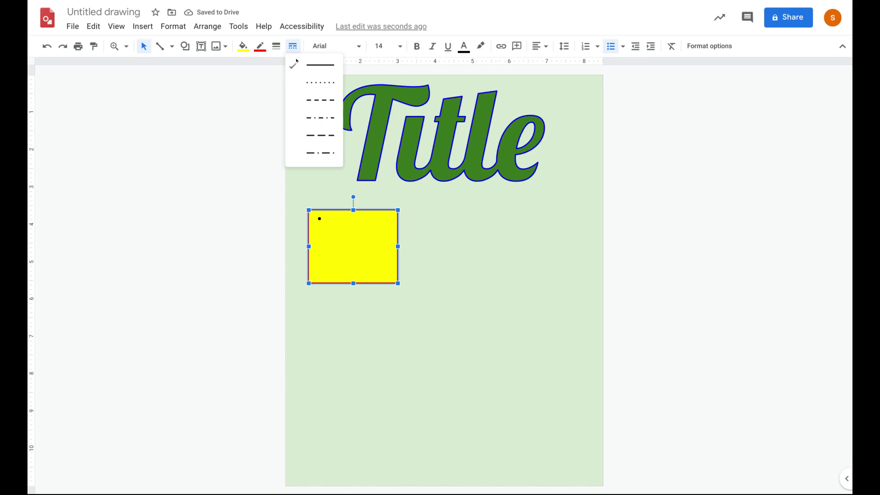
pyautogui.click(308, 100)
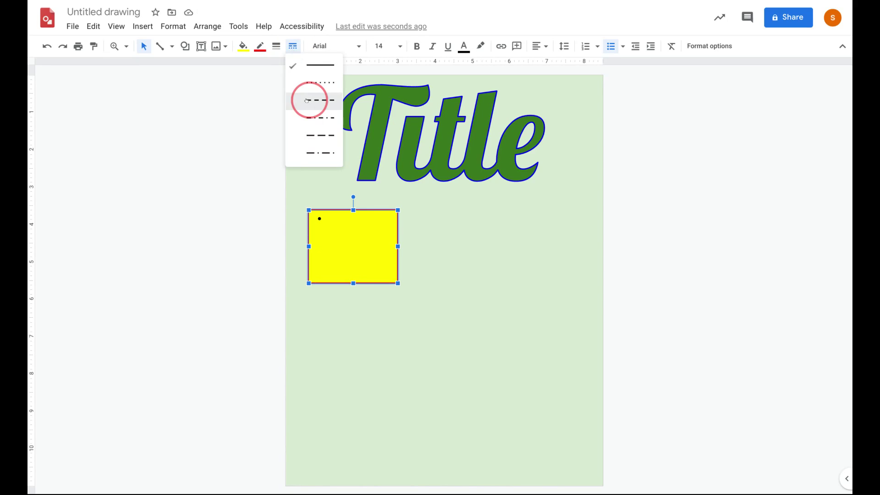
pyautogui.click(467, 246)
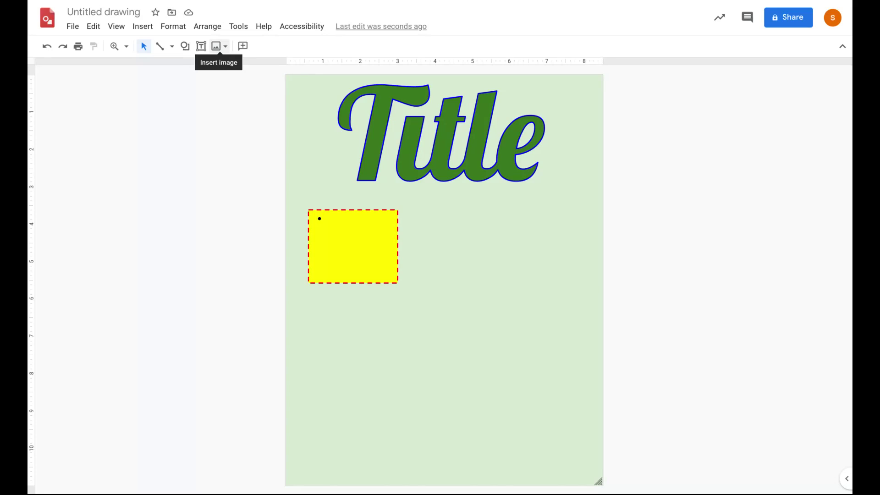
# Search the web for 'smile' images and insert the first smiley face result
pyautogui.click(225, 47)
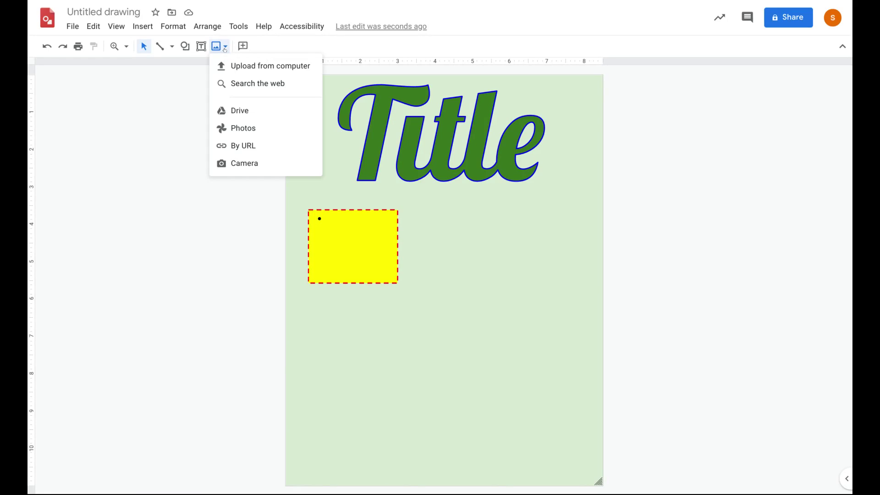
pyautogui.click(236, 83)
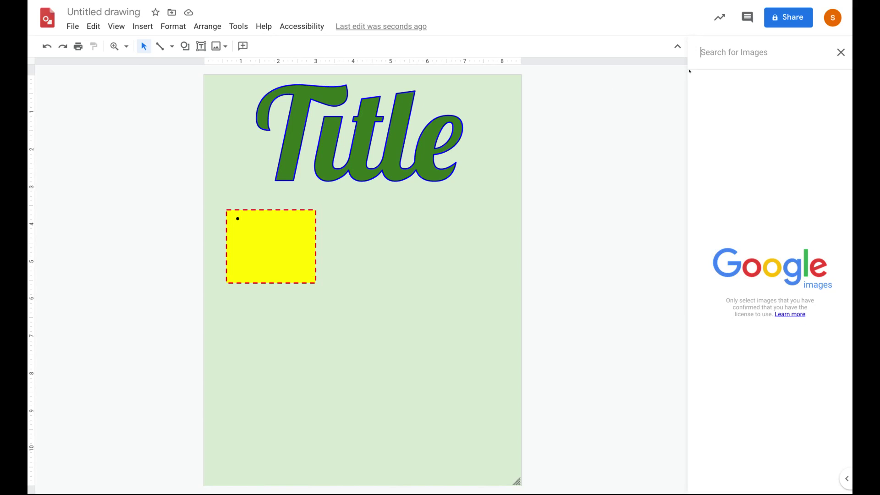
pyautogui.write('smile')
pyautogui.press('Return')
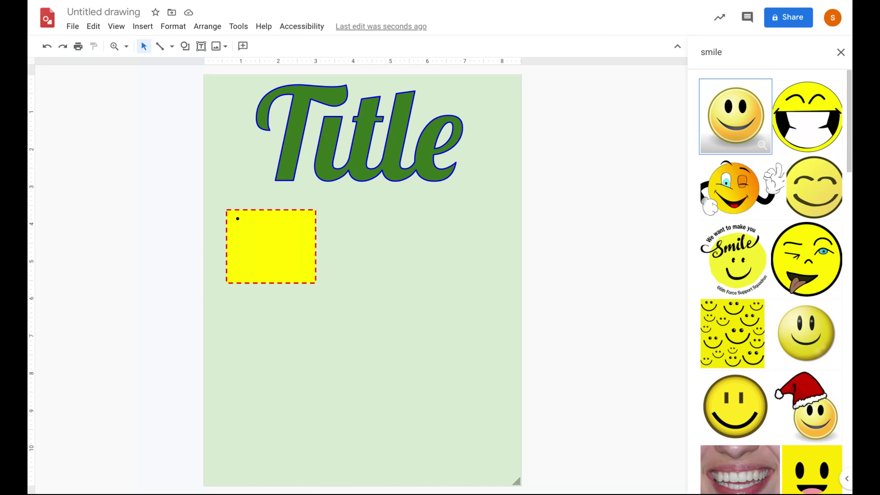
pyautogui.click(723, 118)
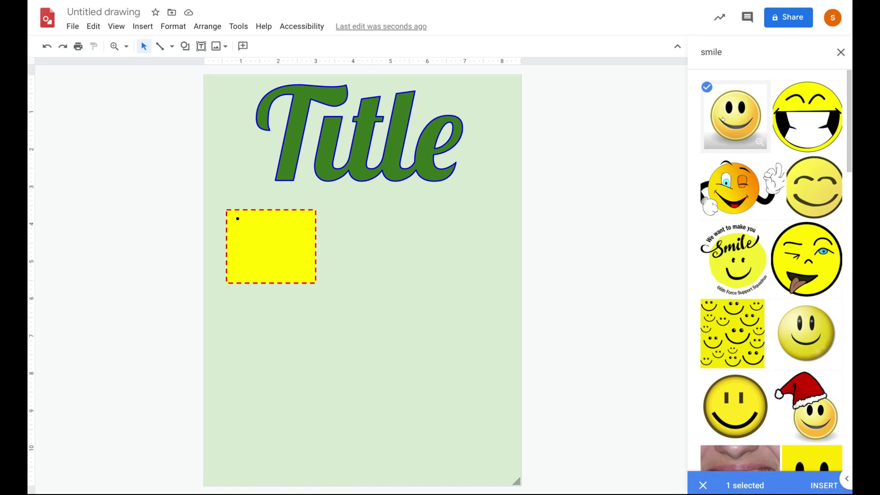
pyautogui.click(817, 481)
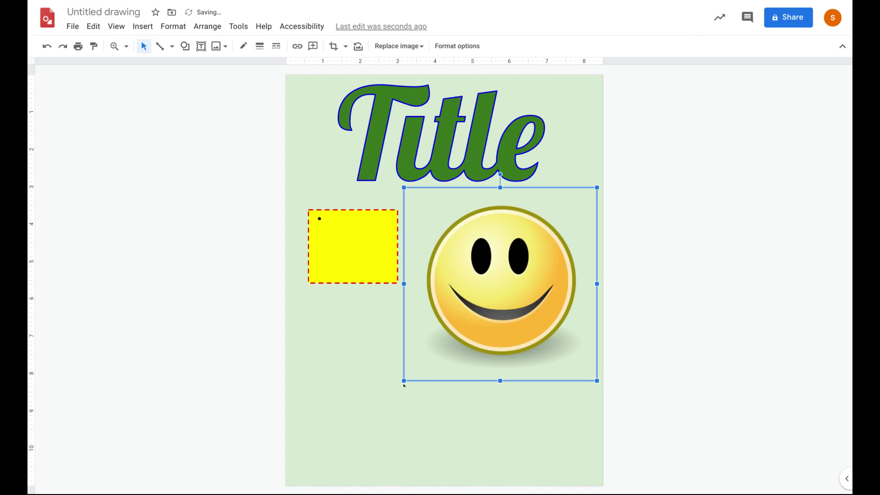
# Shrink the smiley, rotate it about 18.5° clockwise, and move it down-left beside the box
pyautogui.moveTo(404, 382); pyautogui.dragTo(513, 259)
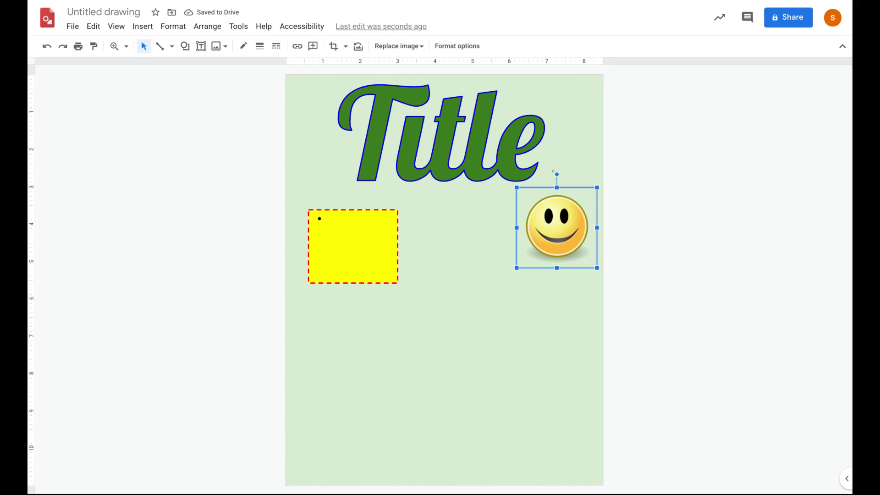
pyautogui.moveTo(557, 174); pyautogui.dragTo(571, 172)
pyautogui.moveTo(565, 238); pyautogui.dragTo(536, 285)
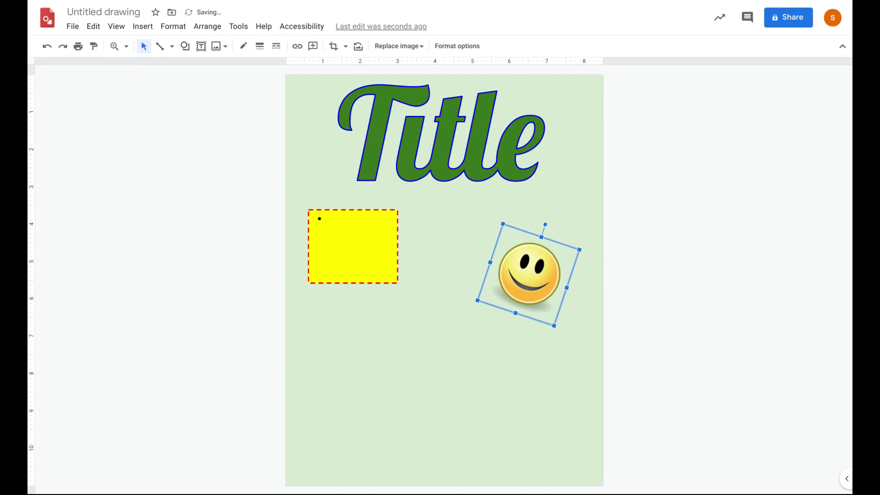